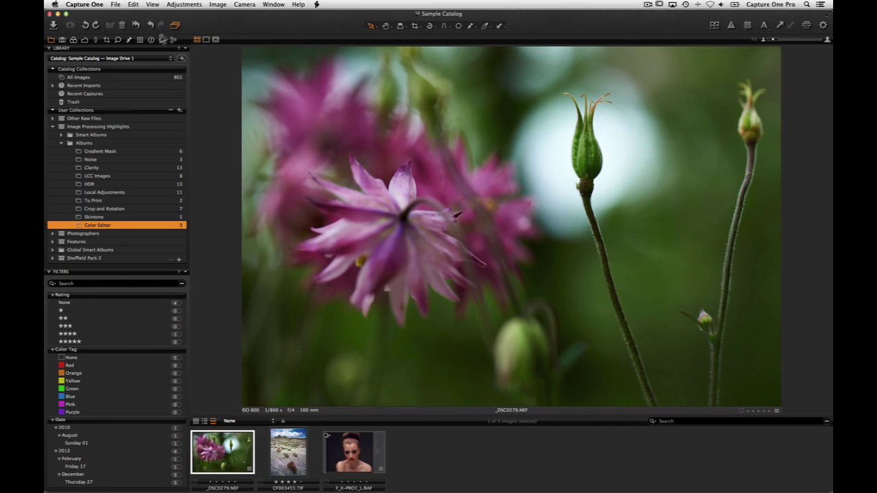
- Show the Color tool tab so the Histogram and Color Editor appear for the pink flower
{"action": "left_click", "coordinate": [75, 40]}
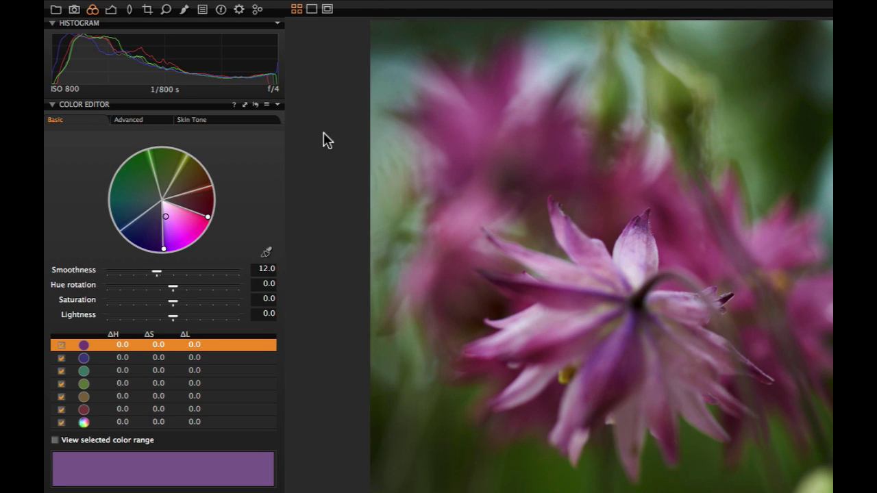
- Pick a magenta range and widen it to cover all pink blossoms, previewed against greyscale
{"action": "left_click", "coordinate": [264, 252]}
{"action": "left_click_drag", "start_coordinate": [208, 214], "coordinate": [188, 243]}
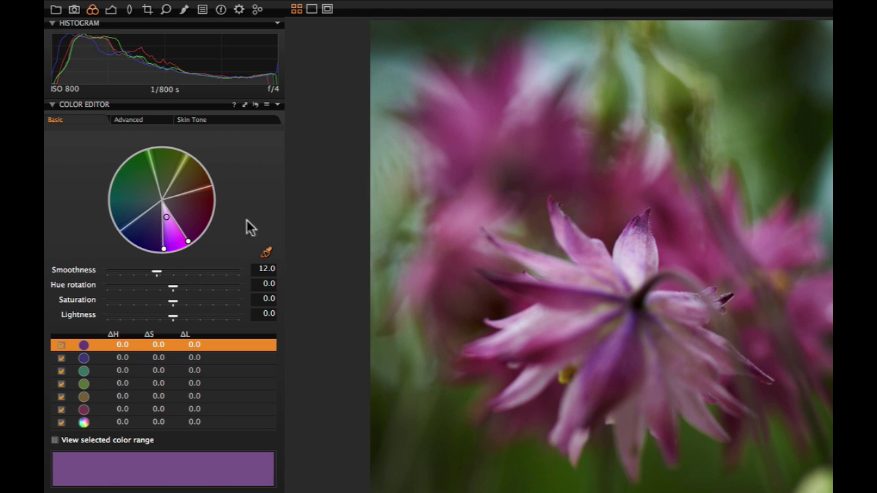
{"action": "left_click", "coordinate": [55, 439]}
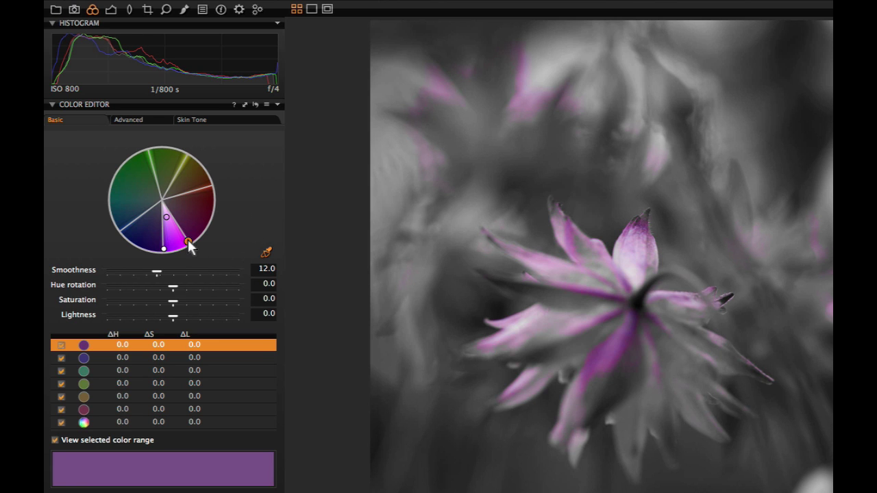
{"action": "left_click_drag", "start_coordinate": [188, 242], "coordinate": [217, 217]}
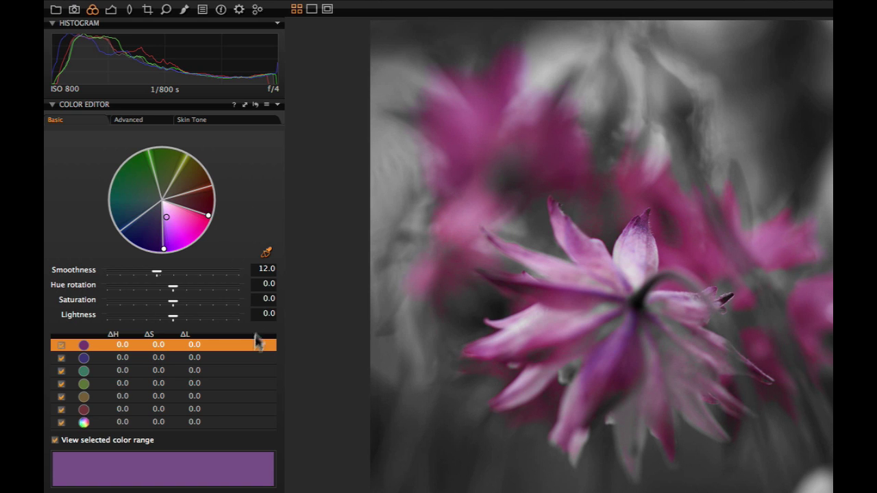
- In full colour, set magenta smoothness 18, hue -12.5, saturation 18.3 and lightness -2.5
{"action": "left_click", "coordinate": [55, 440]}
{"action": "left_click_drag", "start_coordinate": [161, 272], "coordinate": [184, 270]}
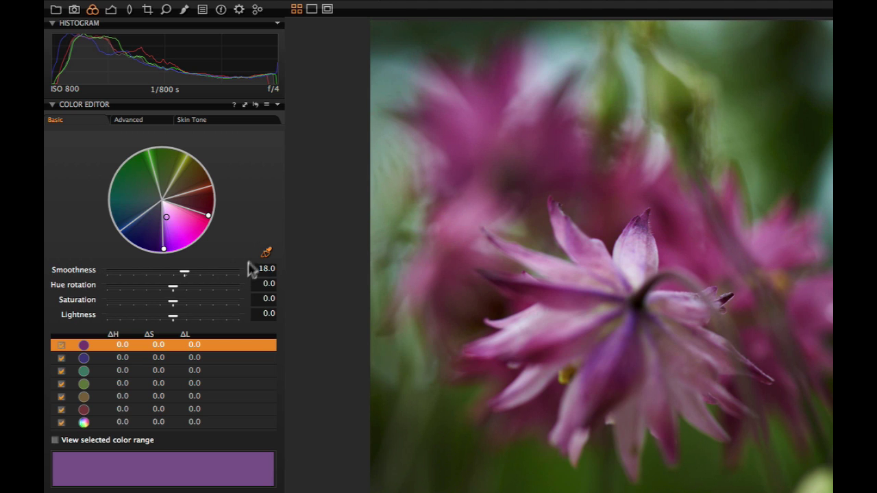
{"action": "left_click_drag", "start_coordinate": [172, 286], "coordinate": [132, 287]}
{"action": "left_click_drag", "start_coordinate": [172, 302], "coordinate": [190, 302]}
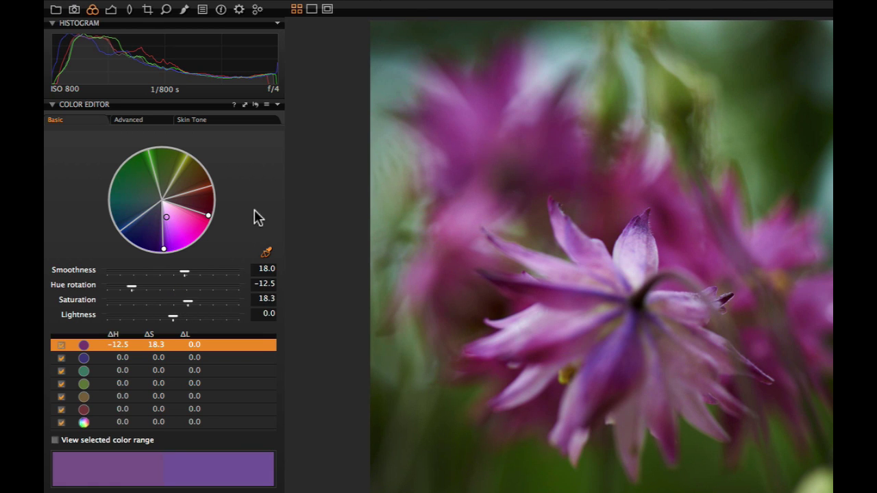
{"action": "left_click_drag", "start_coordinate": [173, 317], "coordinate": [155, 314]}
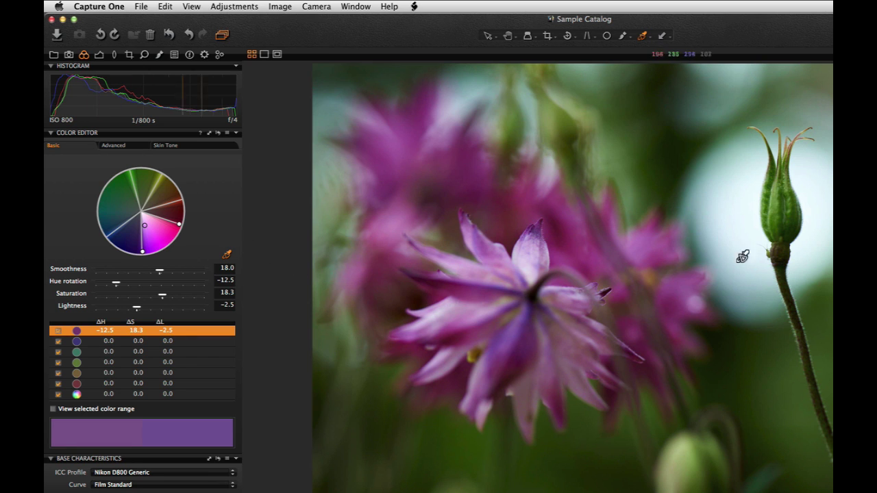
- Sample and tweak the green bud, toggle the magenta correction, then reset all Color Editor ranges
{"action": "left_click", "coordinate": [777, 209]}
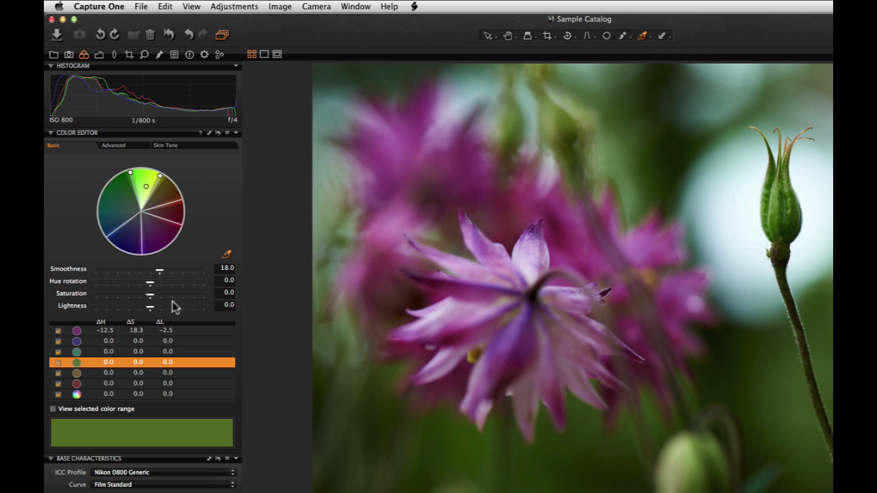
{"action": "left_click_drag", "start_coordinate": [150, 299], "coordinate": [144, 308]}
{"action": "left_click", "coordinate": [57, 331]}
{"action": "left_click", "coordinate": [58, 331]}
{"action": "left_click", "coordinate": [218, 134]}
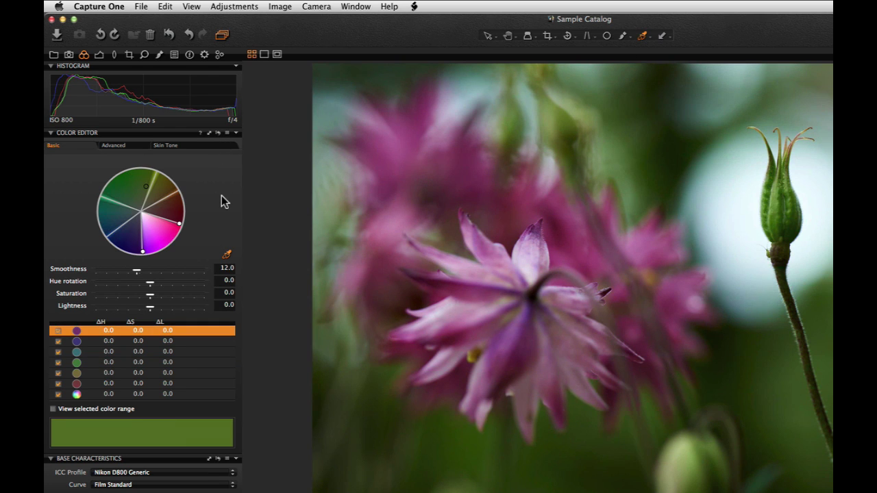
- In Advanced mode, sample and widen the pink range; set hue -6.3, saturation 32.6, lightness 15.1
{"action": "left_click", "coordinate": [130, 146]}
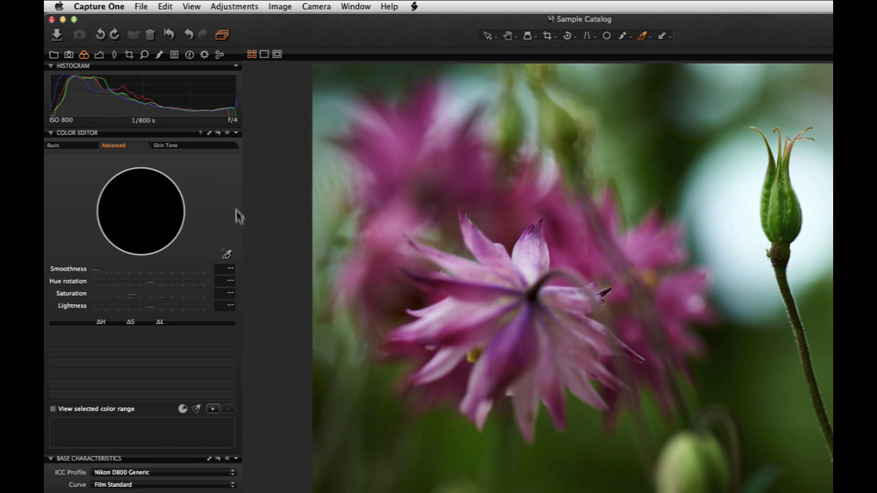
{"action": "left_click", "coordinate": [227, 255]}
{"action": "left_click", "coordinate": [513, 332]}
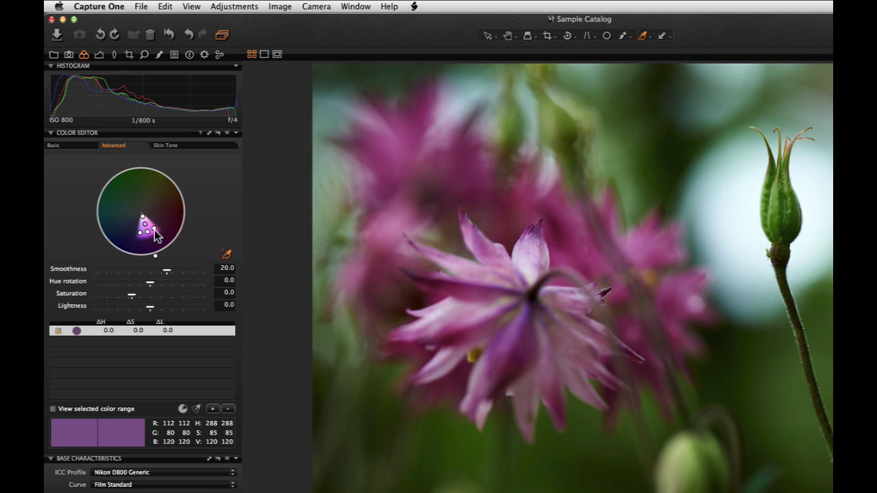
{"action": "mouse_move", "coordinate": [154, 229]}
{"action": "left_mouse_down"}
{"action": "mouse_move", "coordinate": [164, 222]}
{"action": "mouse_move", "coordinate": [158, 240]}
{"action": "left_mouse_up"}
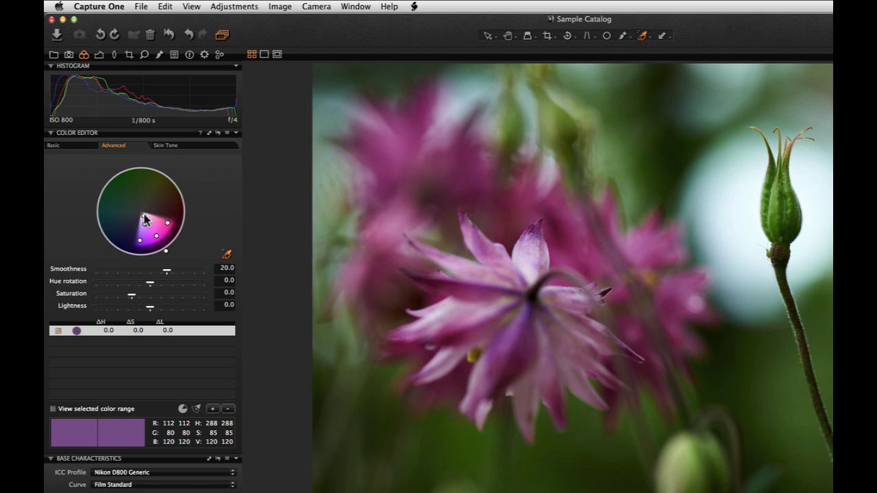
{"action": "left_click", "coordinate": [143, 218]}
{"action": "left_click", "coordinate": [168, 220]}
{"action": "left_click", "coordinate": [195, 409]}
{"action": "left_click_drag", "start_coordinate": [151, 281], "coordinate": [161, 308]}
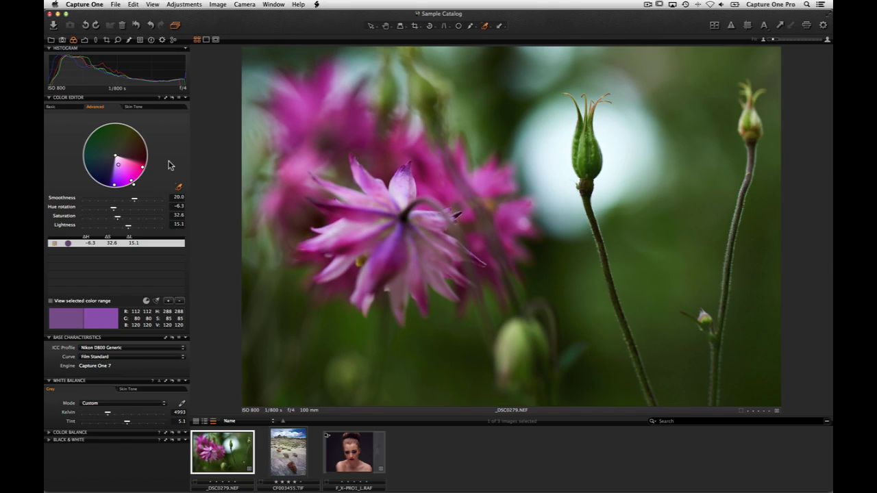
- On CF003455.TIF, sample the blue sky, raise its saturation to 57.9, and show Skin Tone editing
{"action": "left_click", "coordinate": [288, 450]}
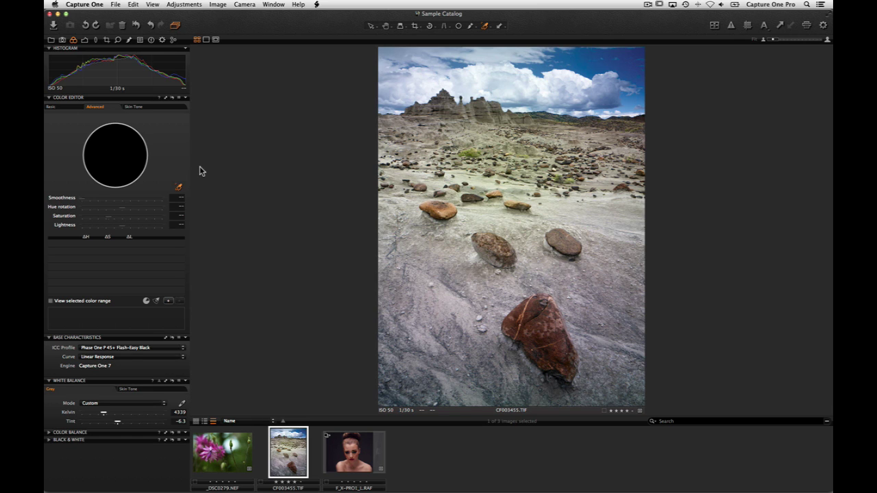
{"action": "left_click", "coordinate": [582, 55]}
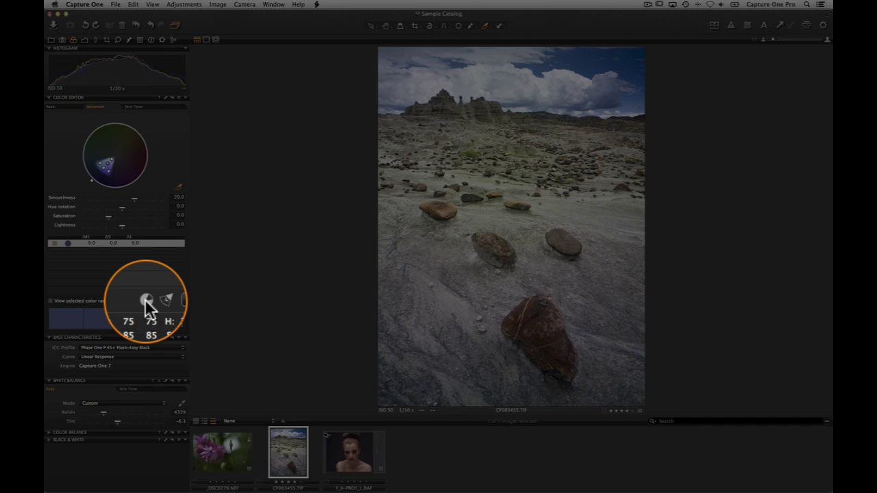
{"action": "left_click", "coordinate": [144, 299]}
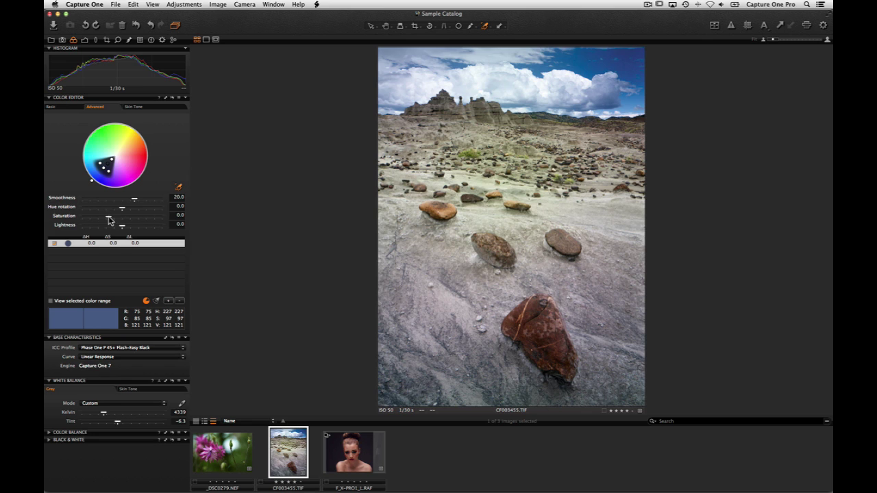
{"action": "left_click_drag", "start_coordinate": [108, 218], "coordinate": [122, 219]}
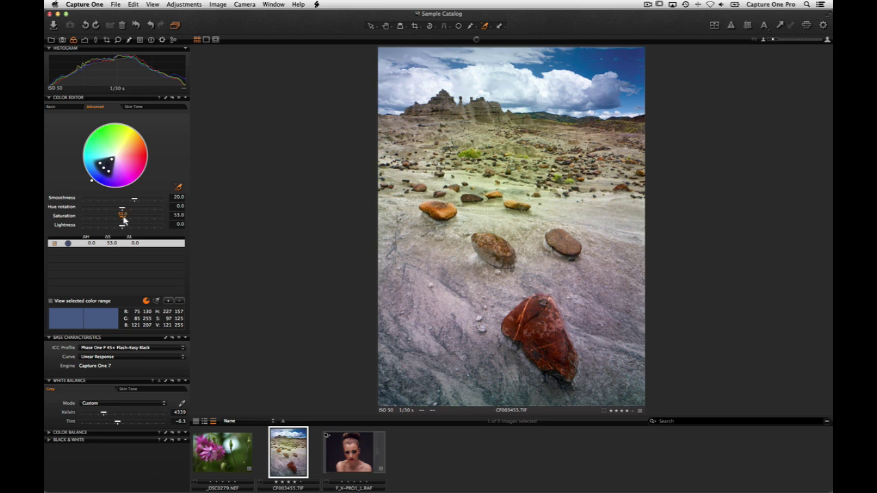
{"action": "left_click_drag", "start_coordinate": [123, 219], "coordinate": [126, 220]}
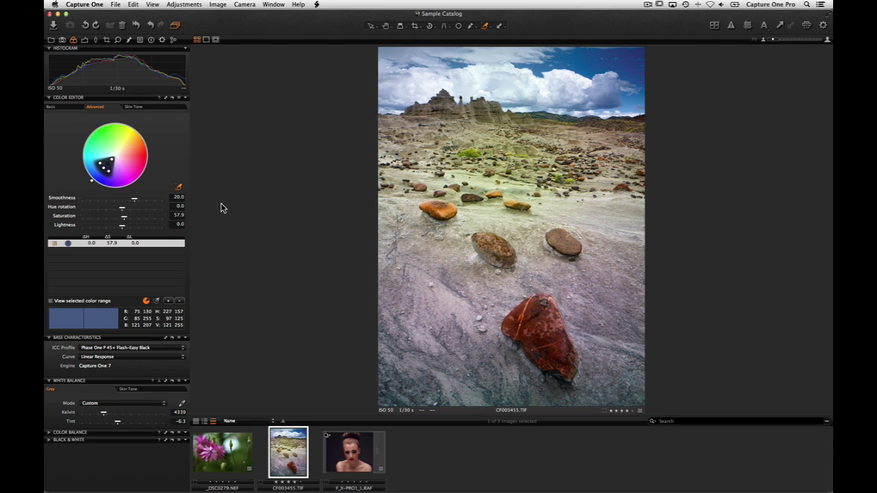
{"action": "left_click", "coordinate": [172, 108]}
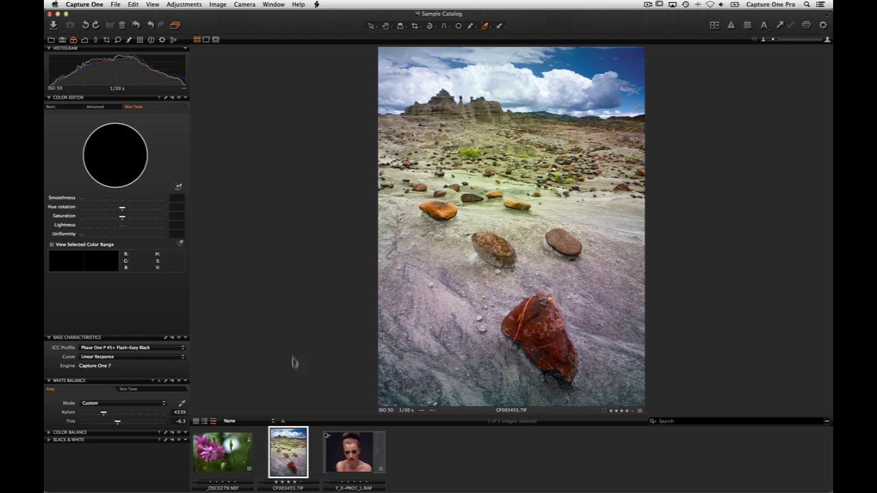
- On the F_X-PRO1_L.RAF portrait, move local Color Editor above Exposure and show Skin Tone layer settings
{"action": "left_click", "coordinate": [337, 443]}
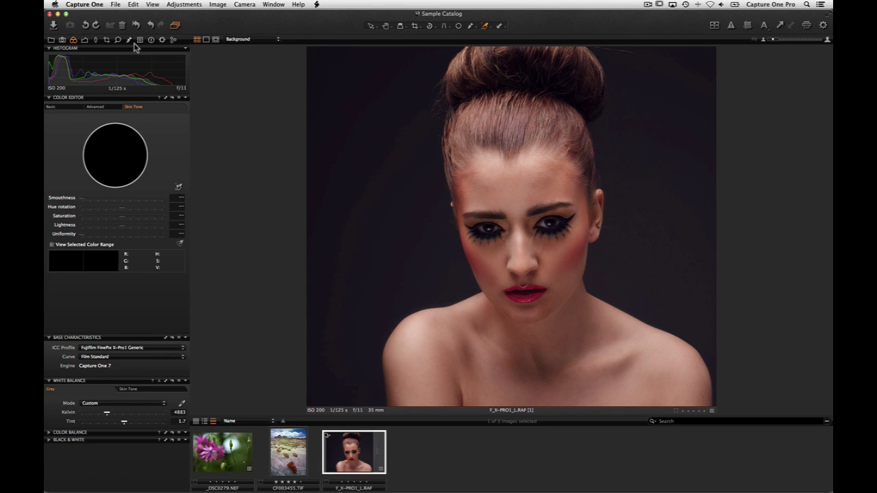
{"action": "left_click", "coordinate": [129, 40]}
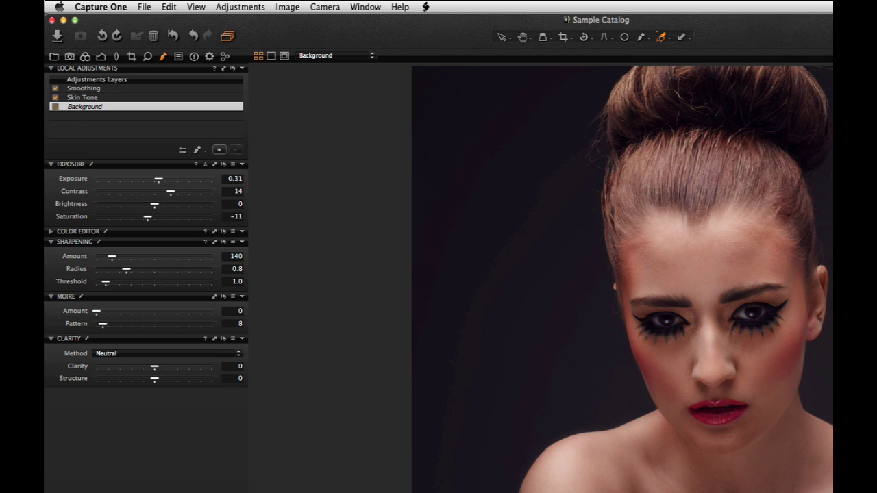
{"action": "left_click", "coordinate": [51, 231]}
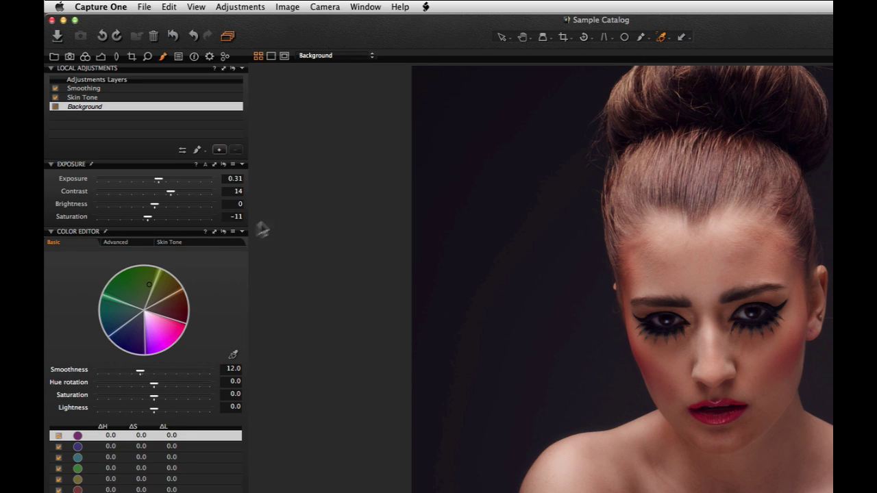
{"action": "left_click_drag", "start_coordinate": [185, 232], "coordinate": [184, 159]}
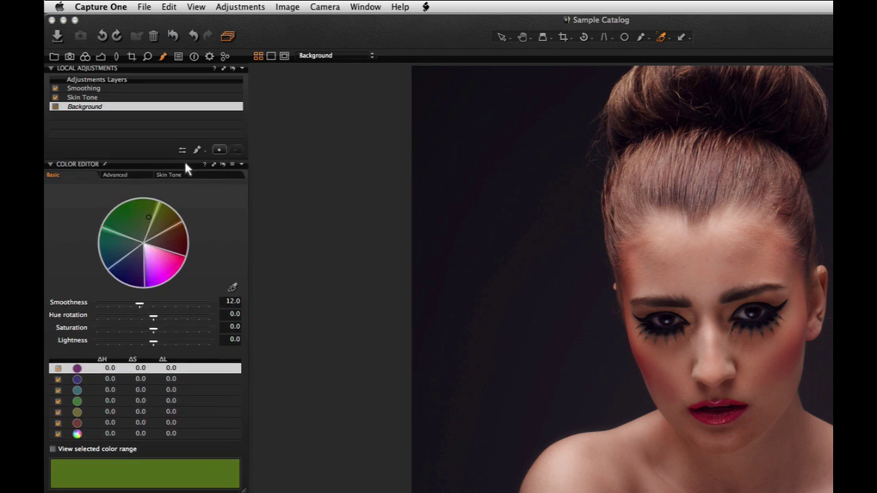
{"action": "left_click", "coordinate": [189, 97]}
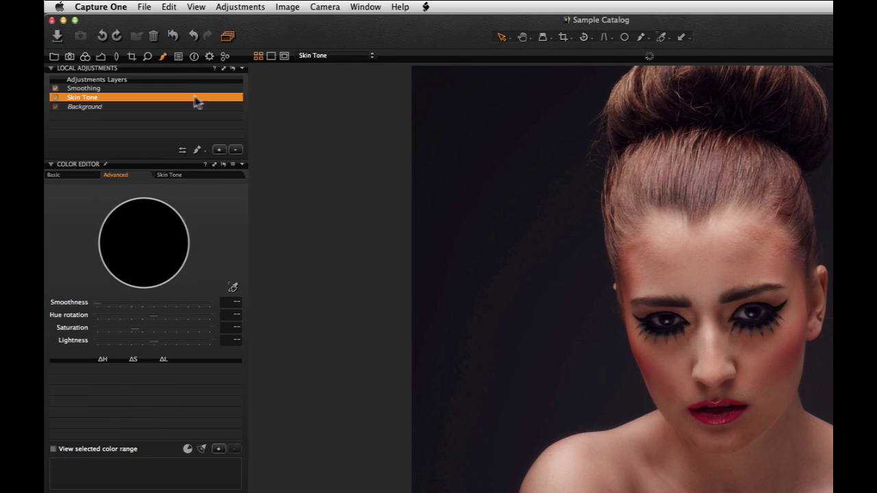
{"action": "left_click", "coordinate": [224, 175]}
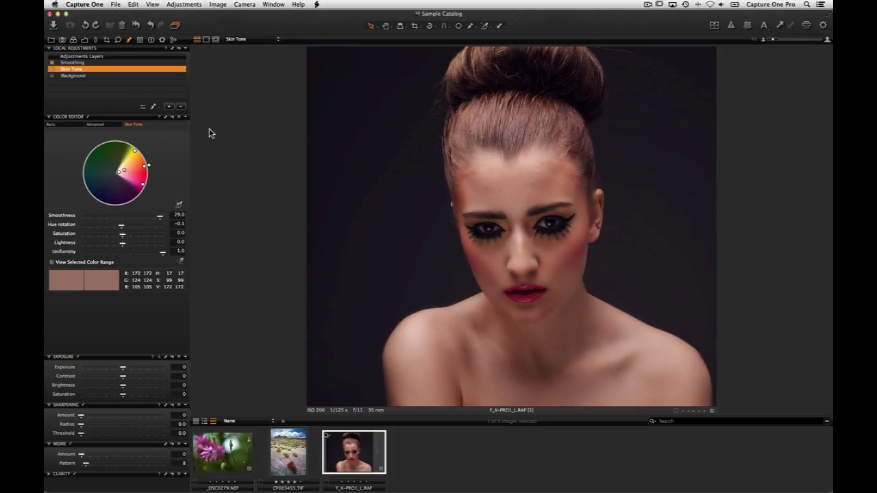
{"action": "key", "text": "m"}
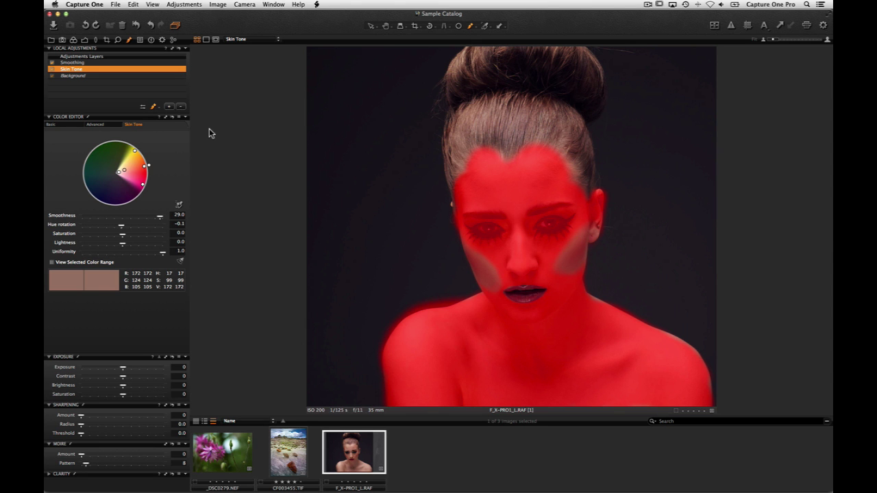
{"action": "key", "text": "m"}
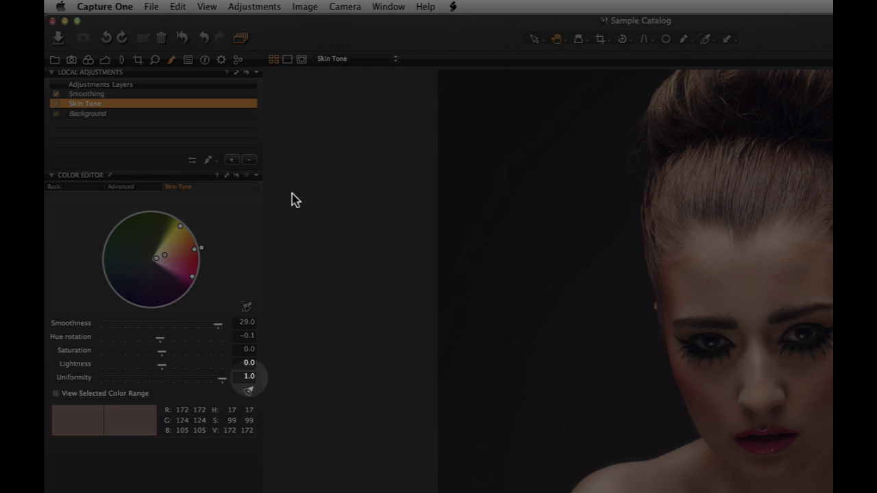
- Zoom to 100% on the lips and shoulder, float the layers list, and re-enable Skin Tone and Smoothing
{"action": "key", "text": "super+alt+0"}
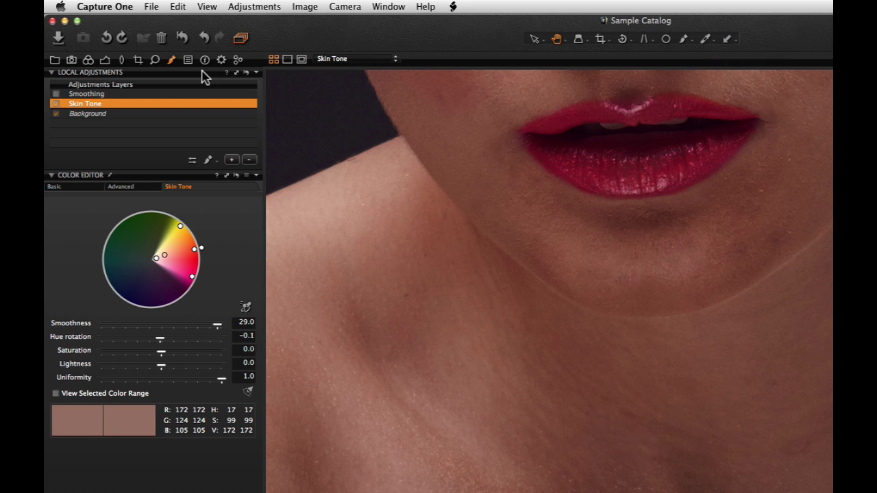
{"action": "left_click_drag", "start_coordinate": [203, 73], "coordinate": [439, 470]}
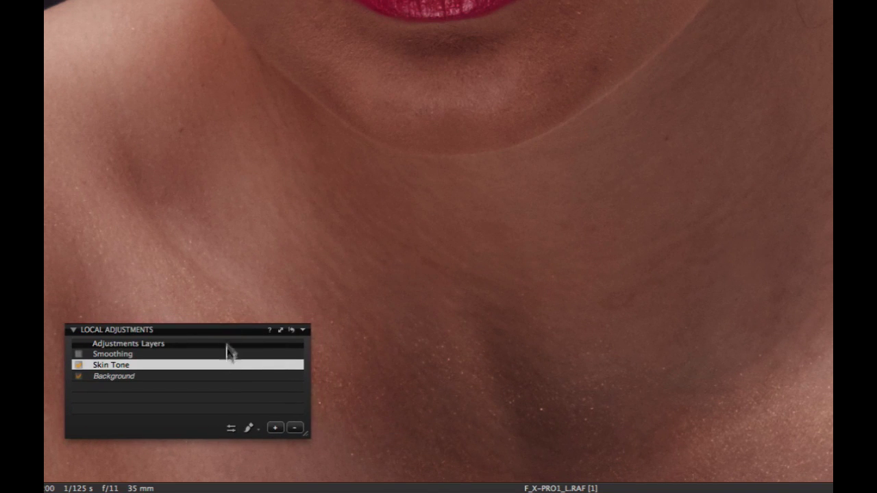
{"action": "left_click", "coordinate": [79, 365]}
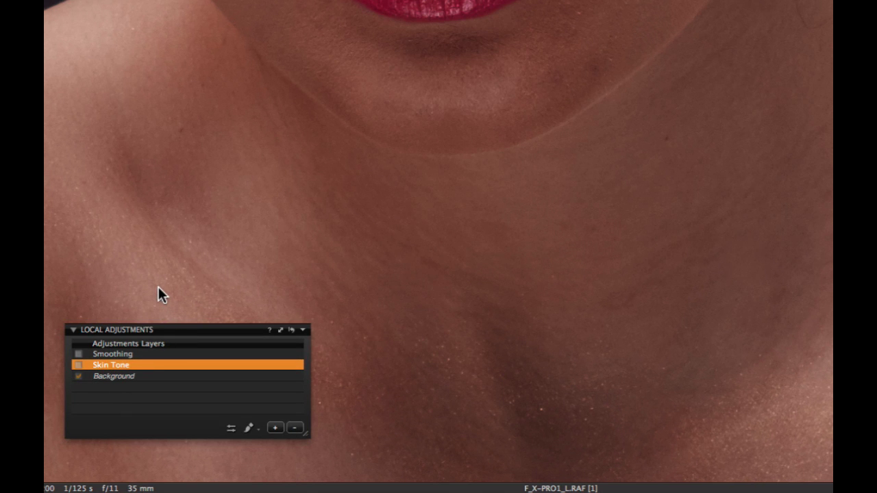
{"action": "left_click", "coordinate": [79, 364]}
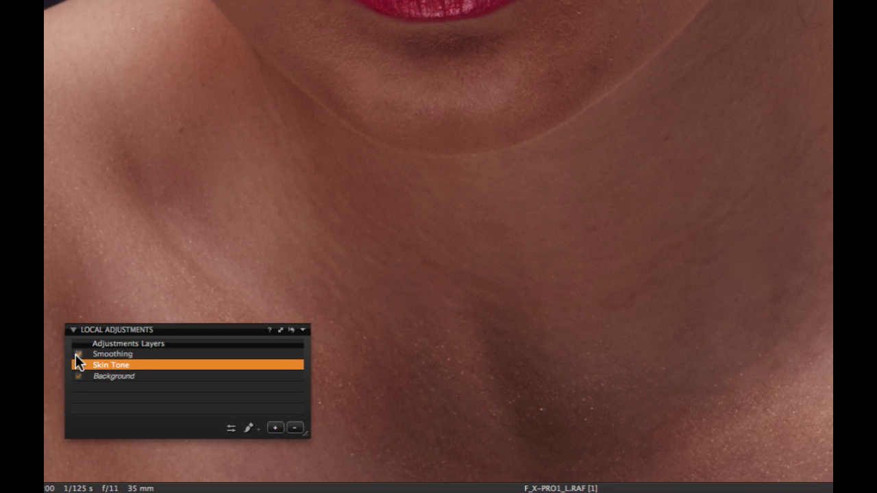
{"action": "left_click", "coordinate": [77, 354]}
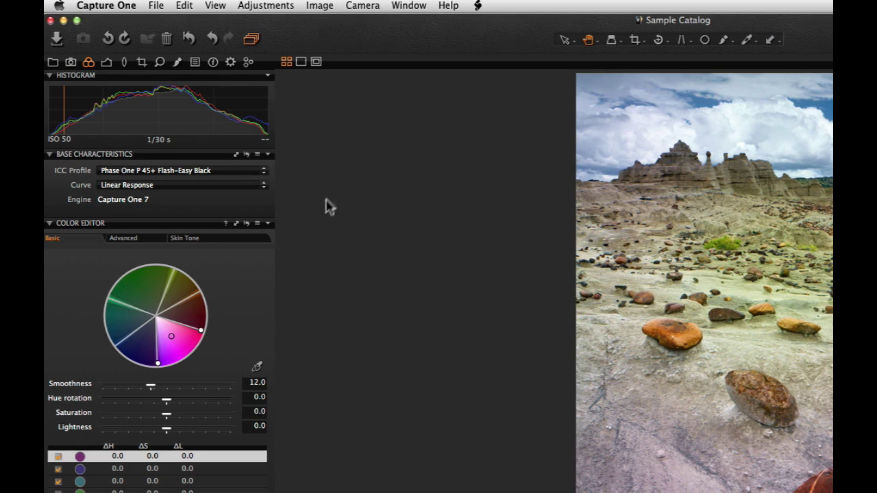
- Save the Color Editor settings as ICC profile 'My New Camera Profile' and find it under Other
{"action": "left_click", "coordinate": [267, 223]}
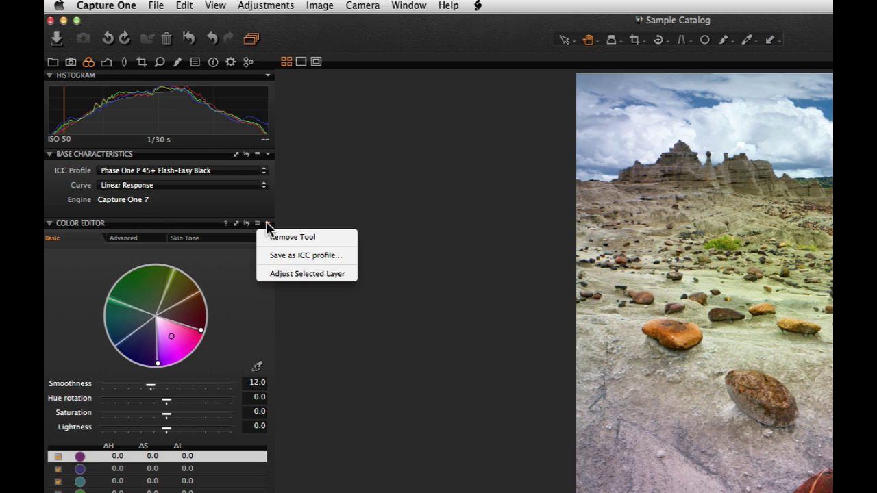
{"action": "left_click", "coordinate": [263, 256]}
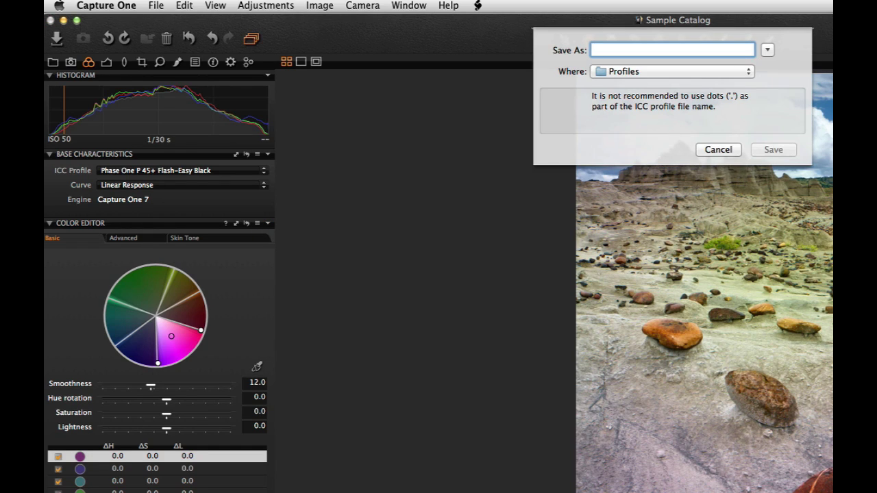
{"action": "type", "text": "My New Cam"}
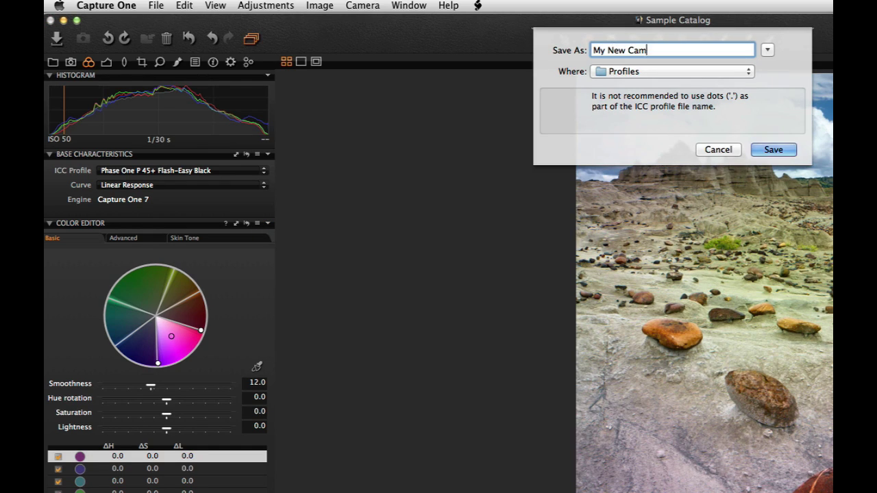
{"action": "type", "text": "era Profile"}
{"action": "key", "text": "Return"}
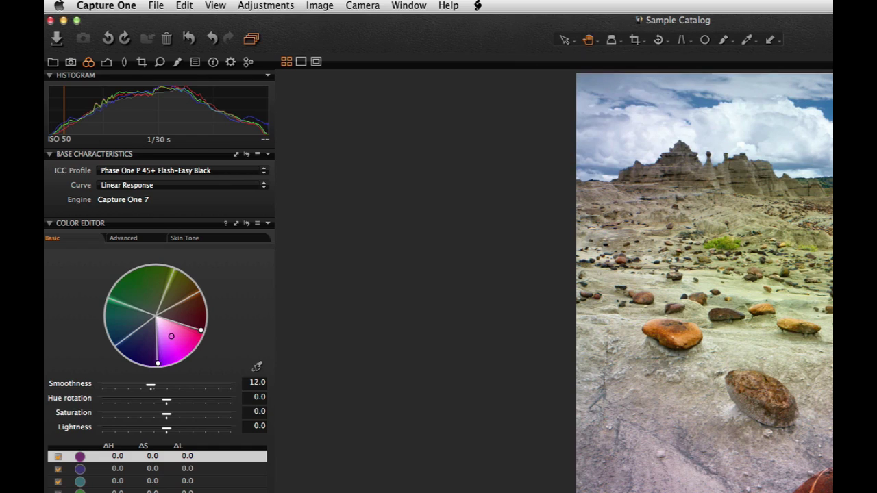
{"action": "left_click", "coordinate": [248, 171]}
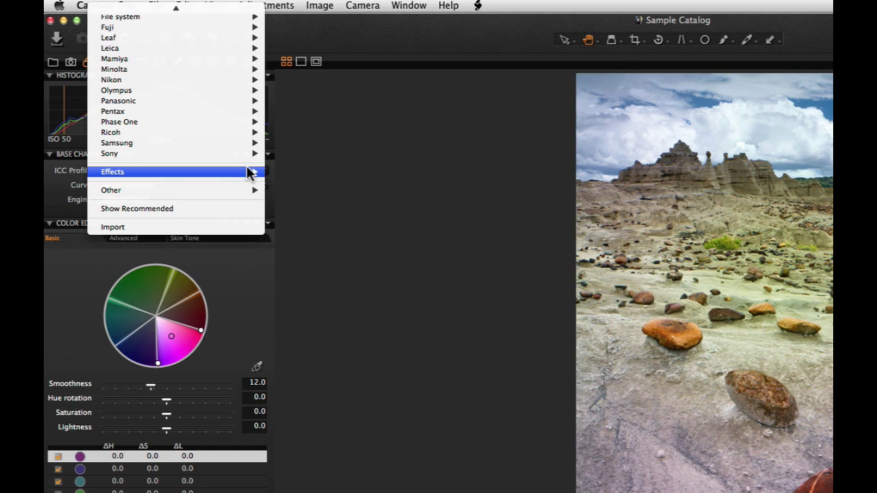
{"action": "mouse_move", "coordinate": [248, 174]}
{"action": "mouse_move", "coordinate": [229, 195]}
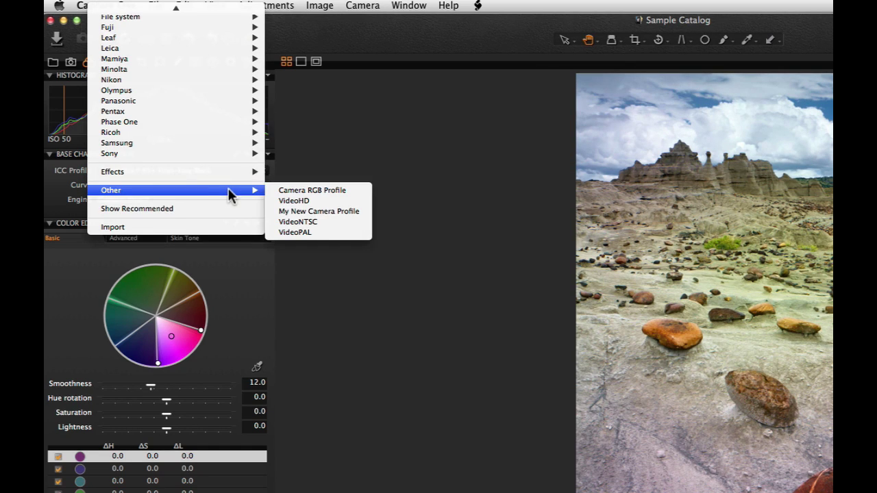